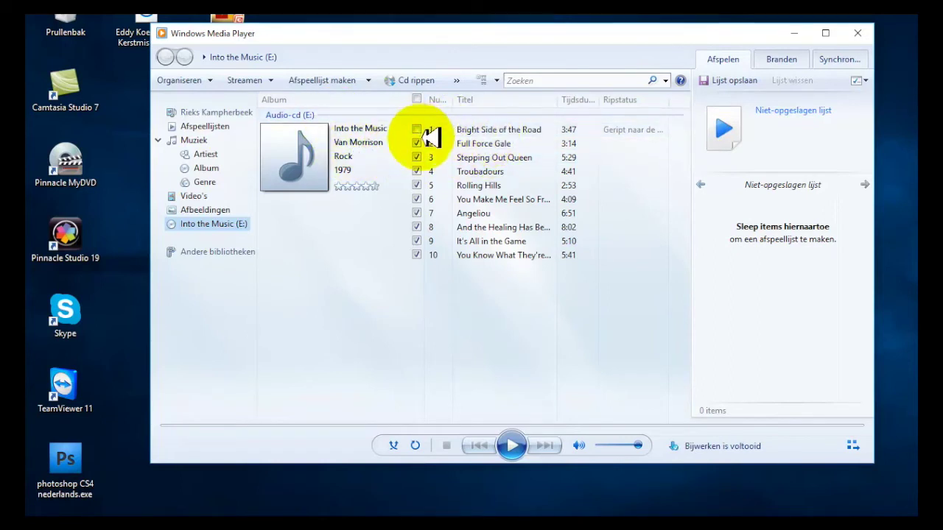
# Deselect the remaining CD tracks so that only track 2, Full Force Gale, is selected for ripping.
pyautogui.click(417, 157)
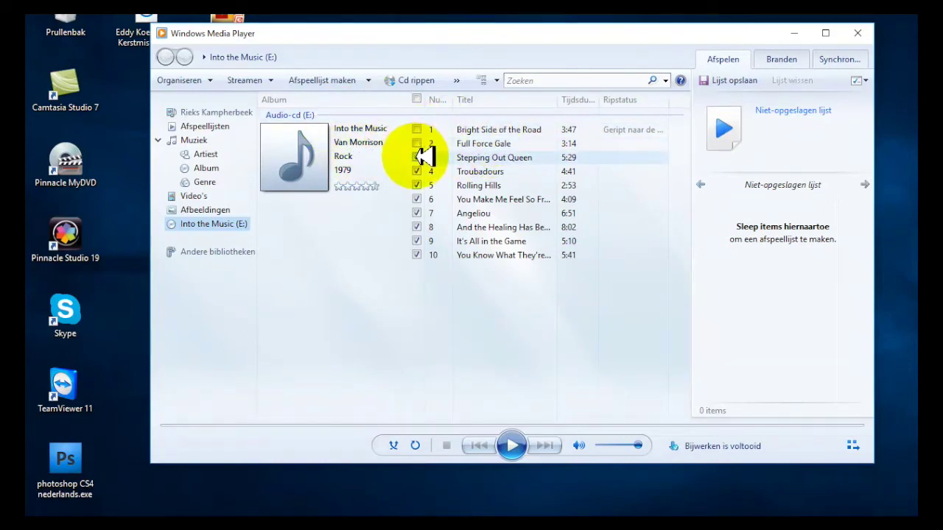
pyautogui.click(417, 171)
pyautogui.click(417, 185)
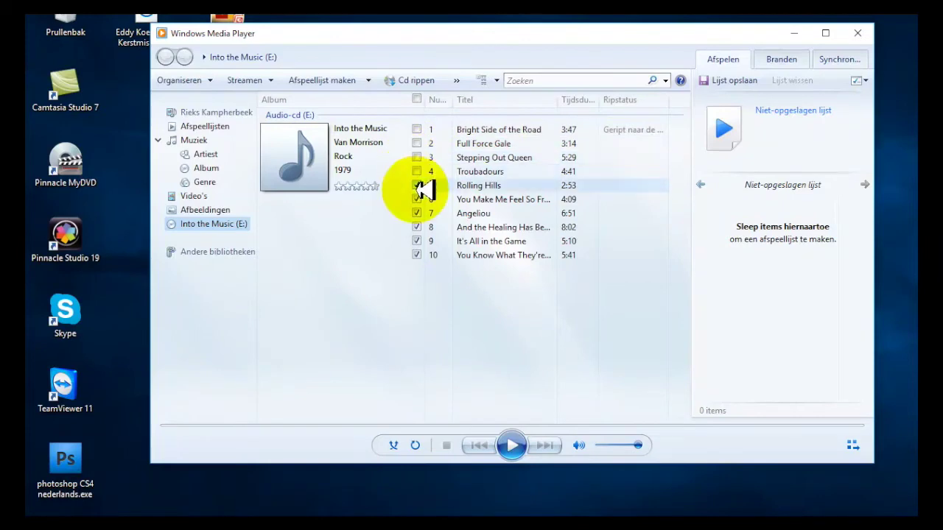
pyautogui.click(417, 199)
pyautogui.click(417, 213)
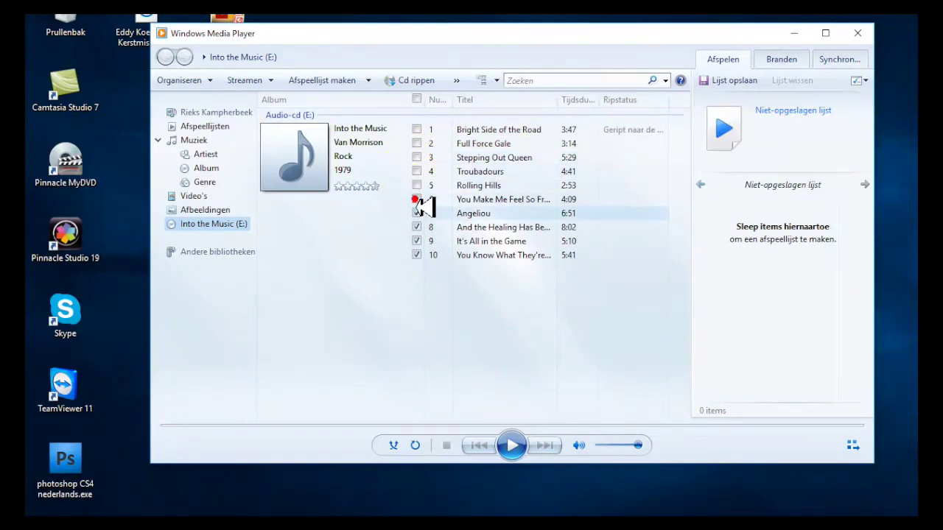
pyautogui.click(417, 227)
pyautogui.click(417, 241)
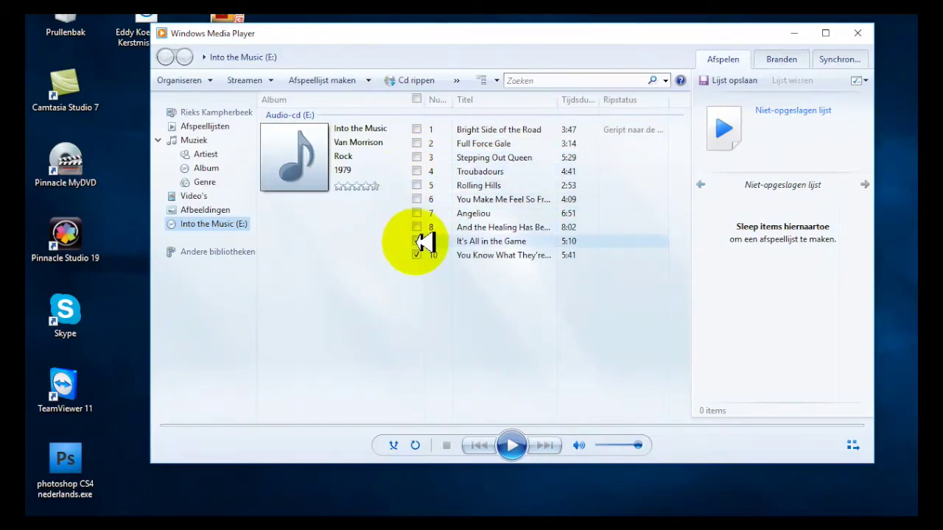
pyautogui.click(417, 255)
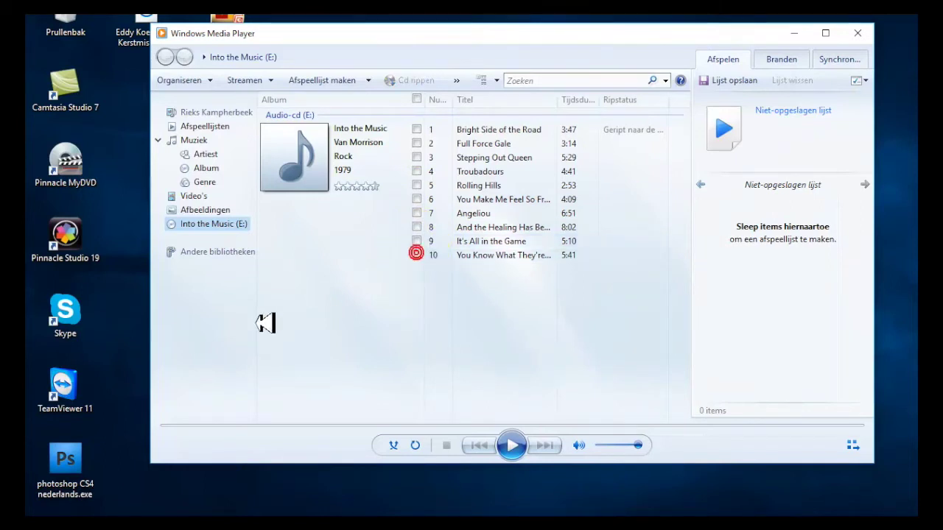
pyautogui.click(417, 145)
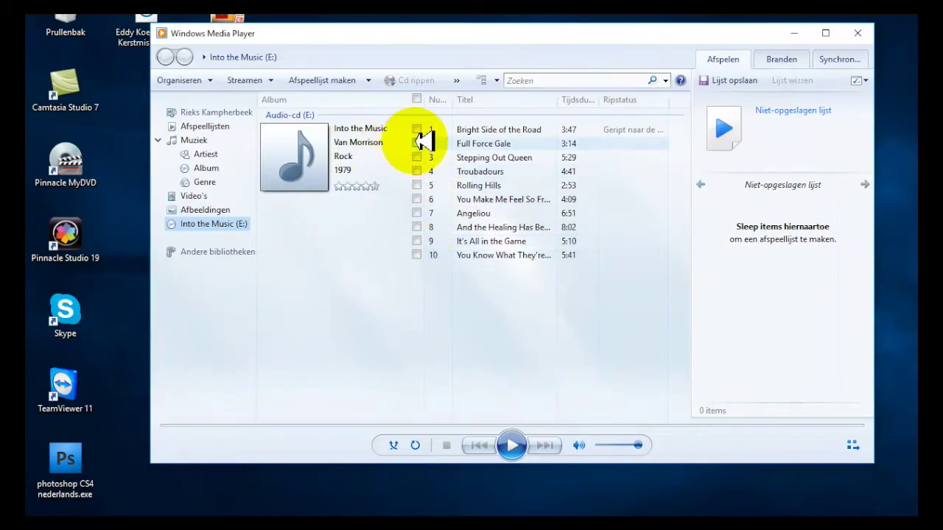
pyautogui.click(417, 143)
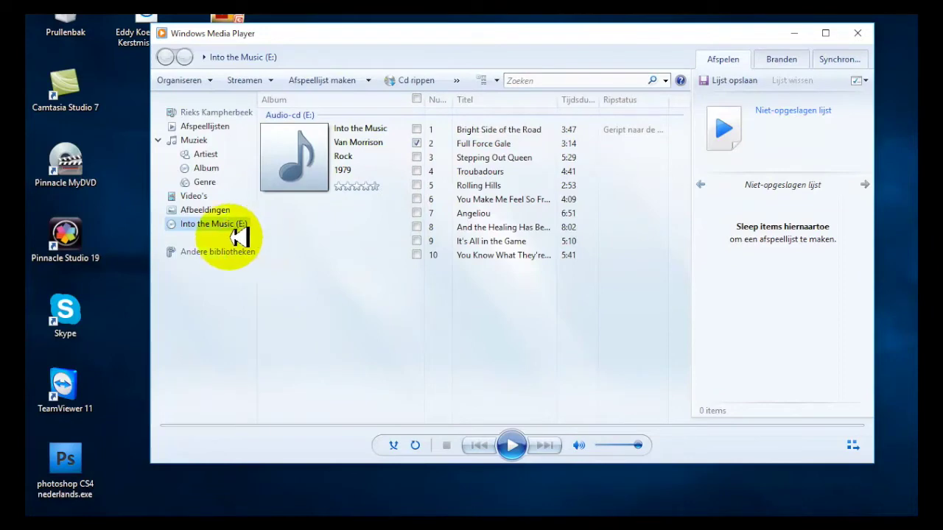
# In the options for ripping music, set the rip format to MP3.
pyautogui.click(182, 80)
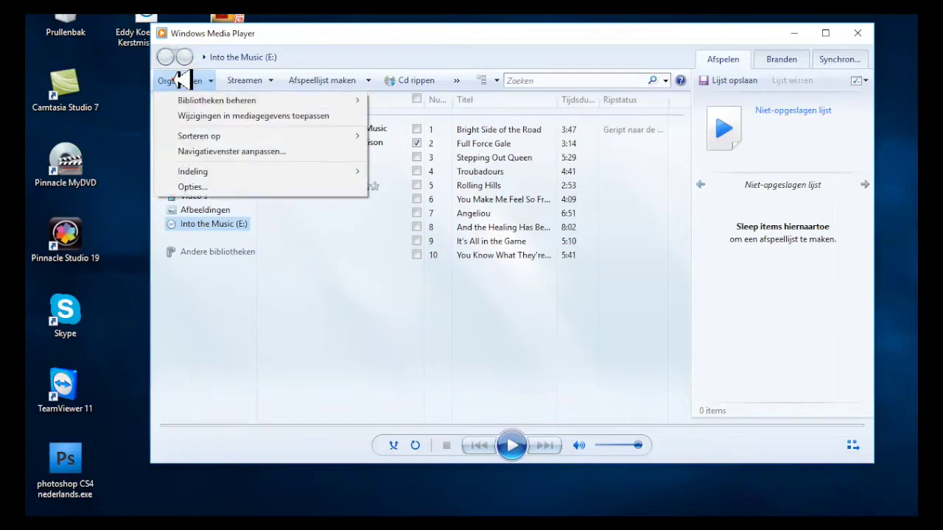
pyautogui.click(192, 186)
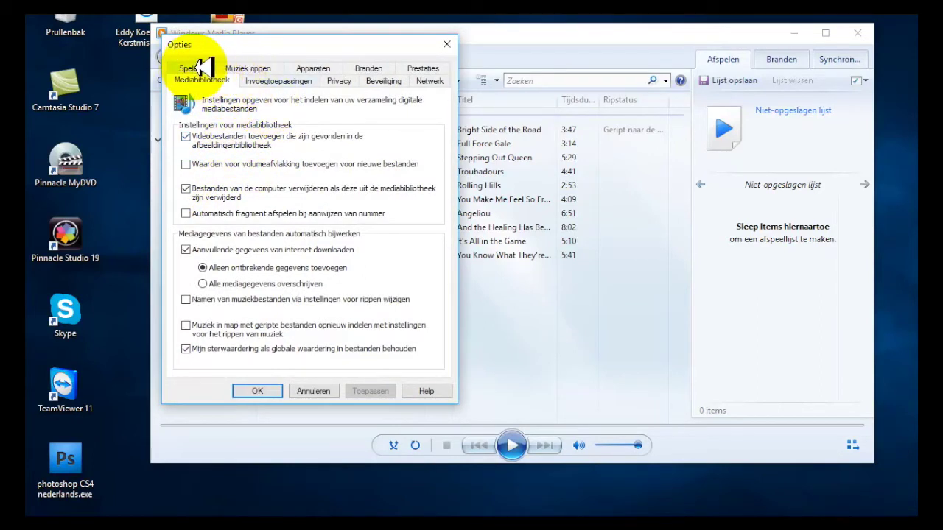
pyautogui.click(247, 67)
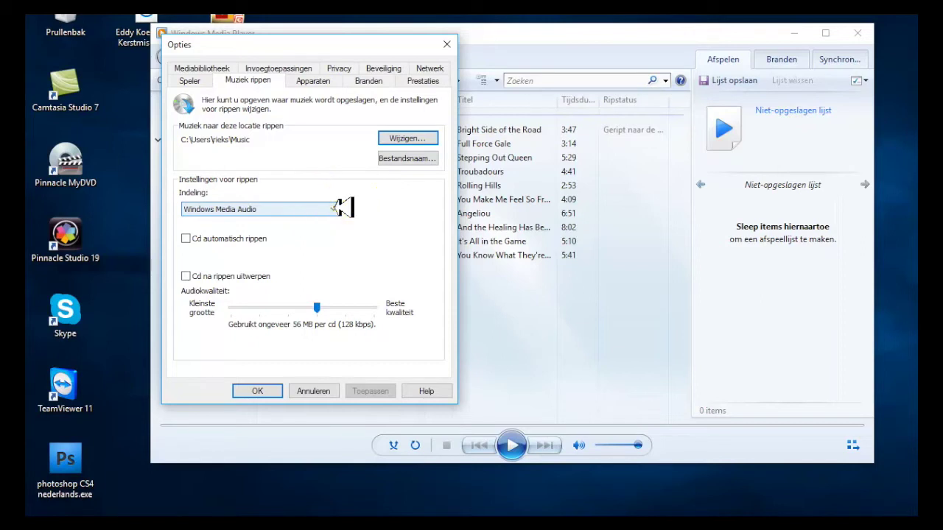
pyautogui.click(341, 208)
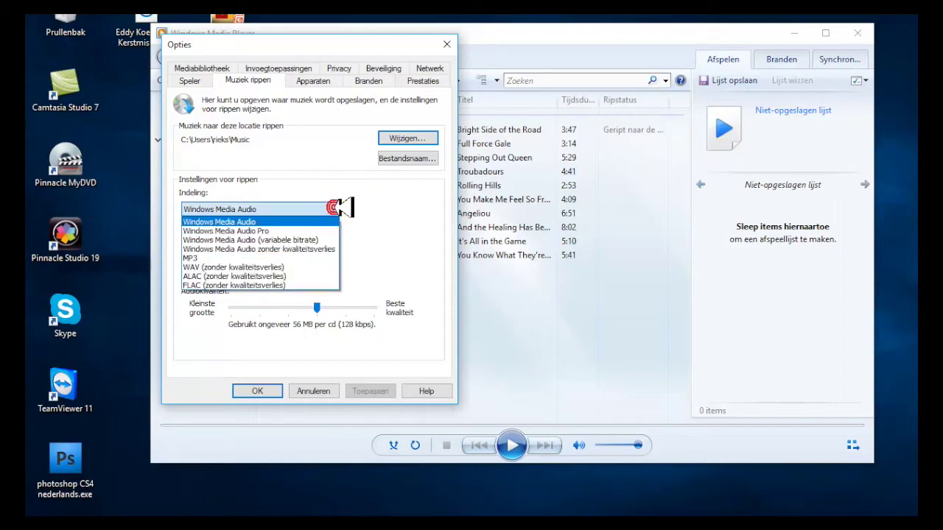
pyautogui.click(221, 258)
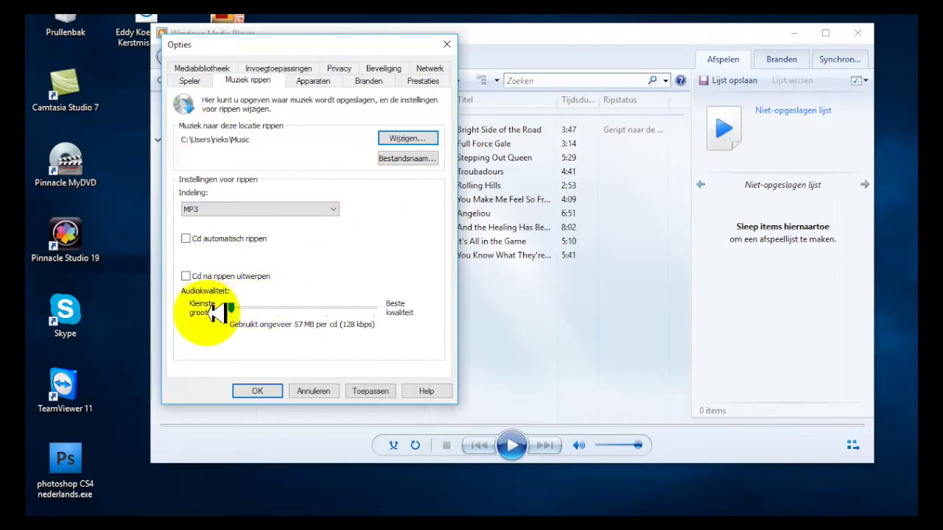
# Keep automatic CD ripping off, enable ejecting the CD after ripping, and apply and confirm the options.
pyautogui.click(187, 238)
pyautogui.click(187, 239)
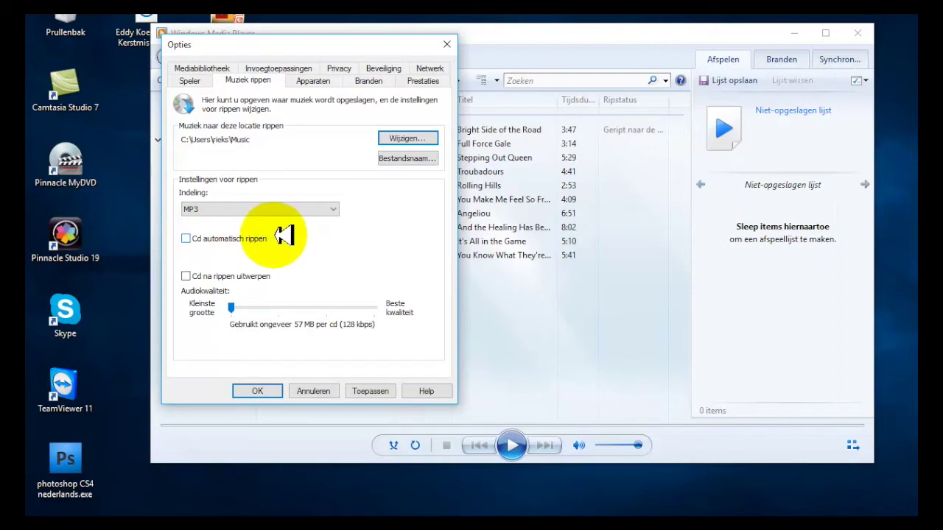
pyautogui.click(187, 276)
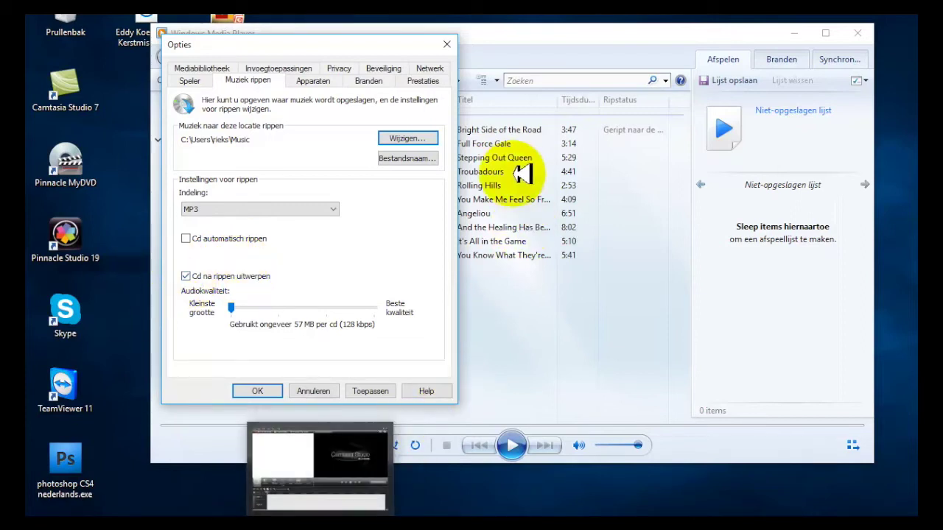
pyautogui.click(388, 389)
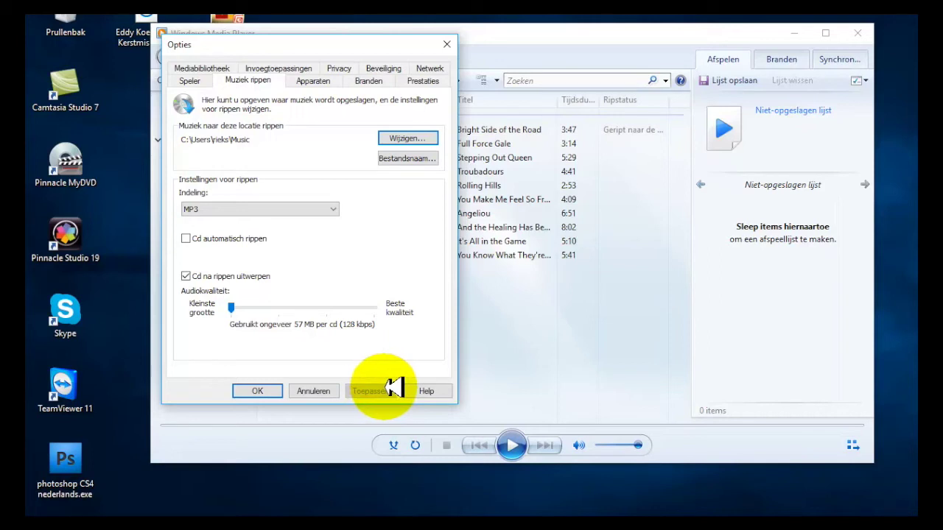
pyautogui.click(273, 391)
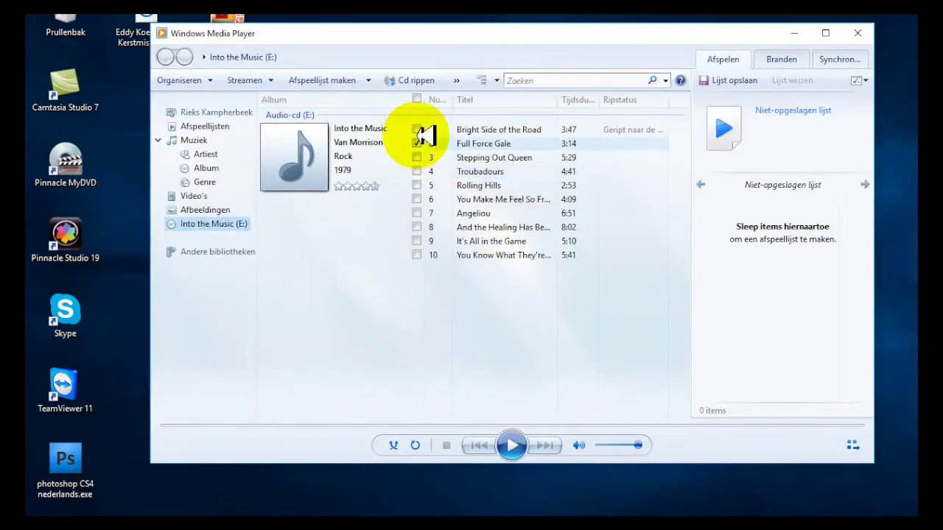
# Rip track 2, Full Force Gale, from the CD, pausing playback during the rip, and close the player.
pyautogui.click(419, 144)
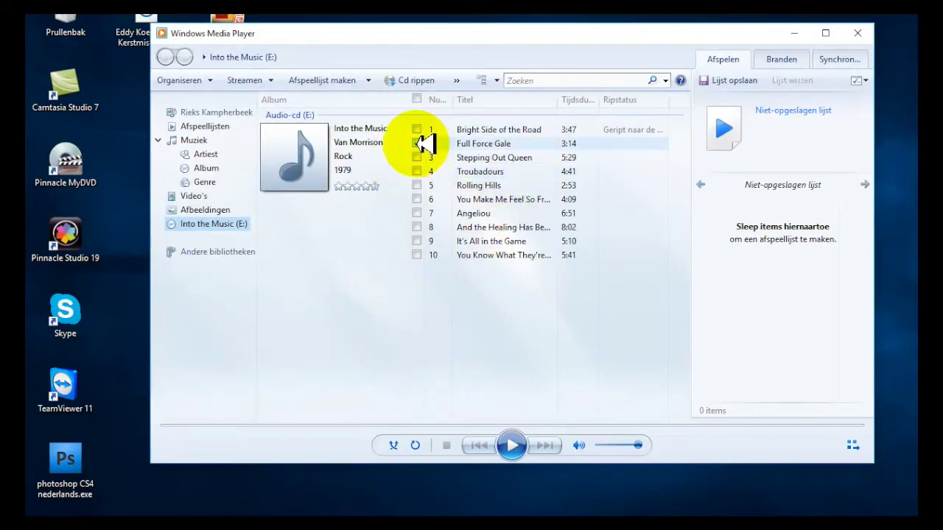
pyautogui.click(418, 143)
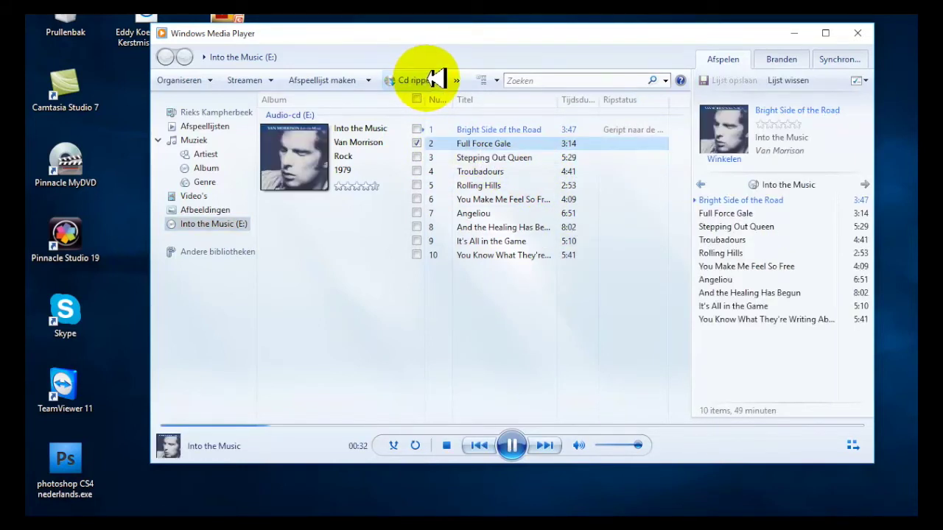
pyautogui.click(435, 80)
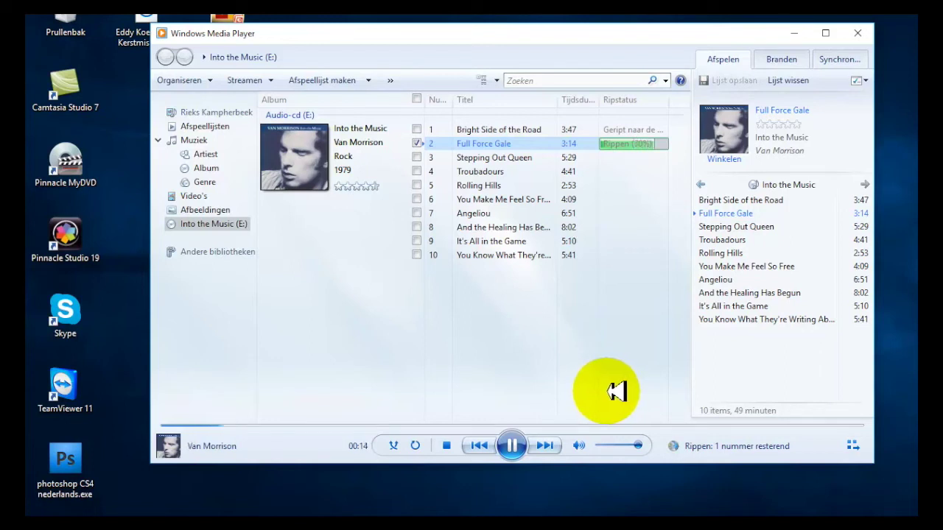
pyautogui.click(513, 445)
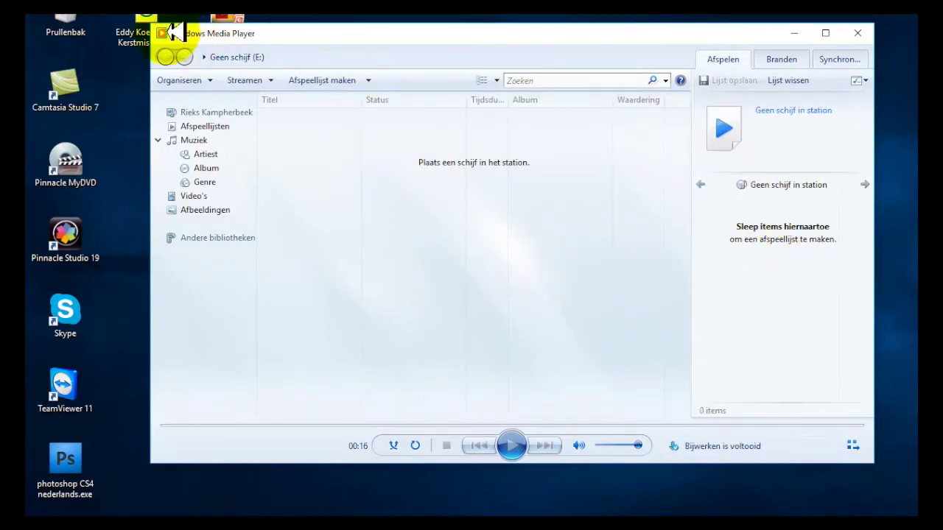
pyautogui.click(860, 33)
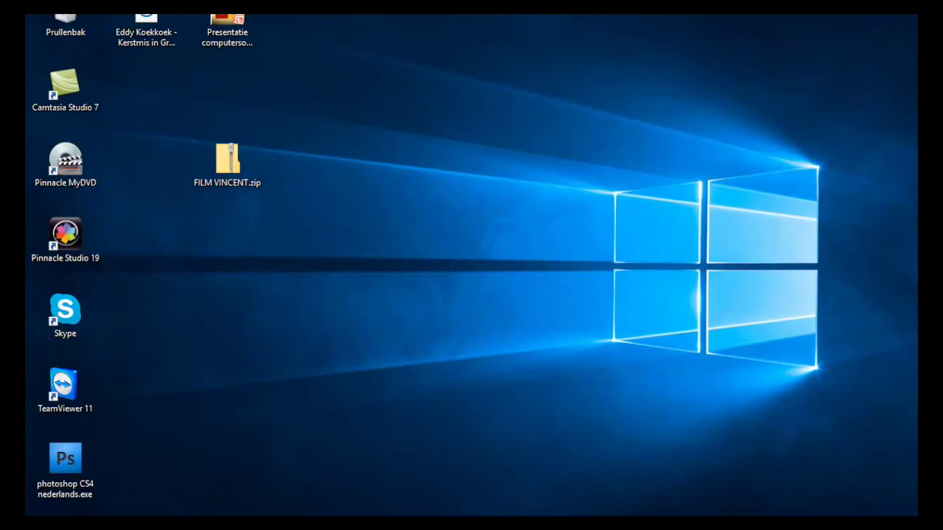
# Switch to File Explorer and locate the ripped Full Force Gale file in Muziek, Van Morrison, Into the Music.
pyautogui.press('super+e')
pyautogui.moveTo(847, 140); pyautogui.dragTo(641, 52)
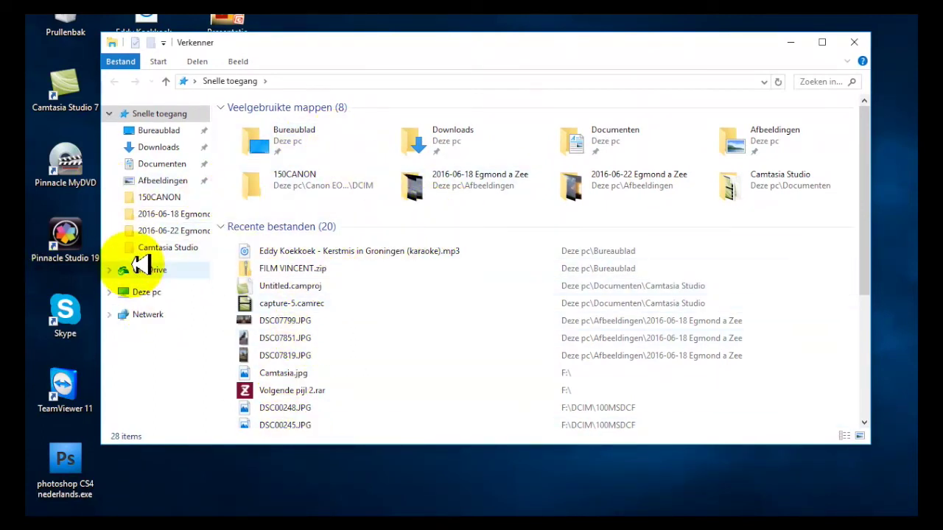
pyautogui.click(144, 292)
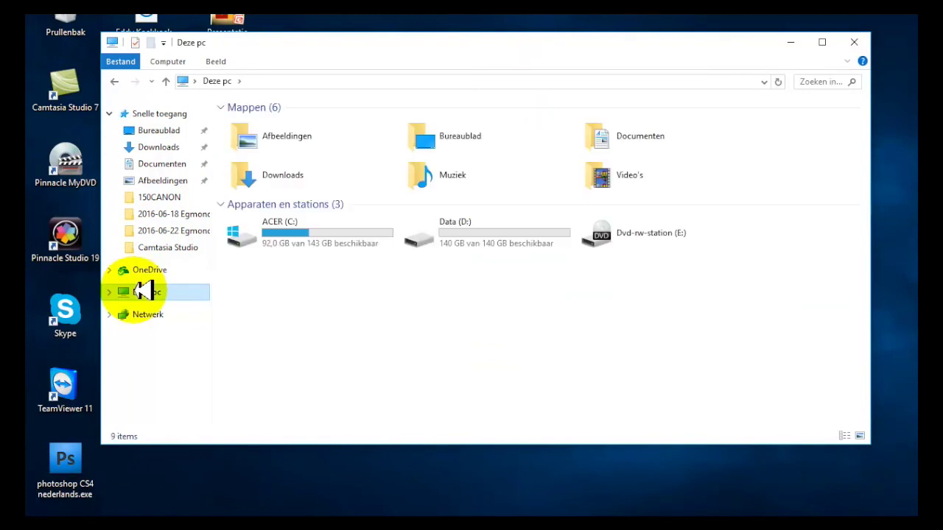
pyautogui.doubleClick(464, 175)
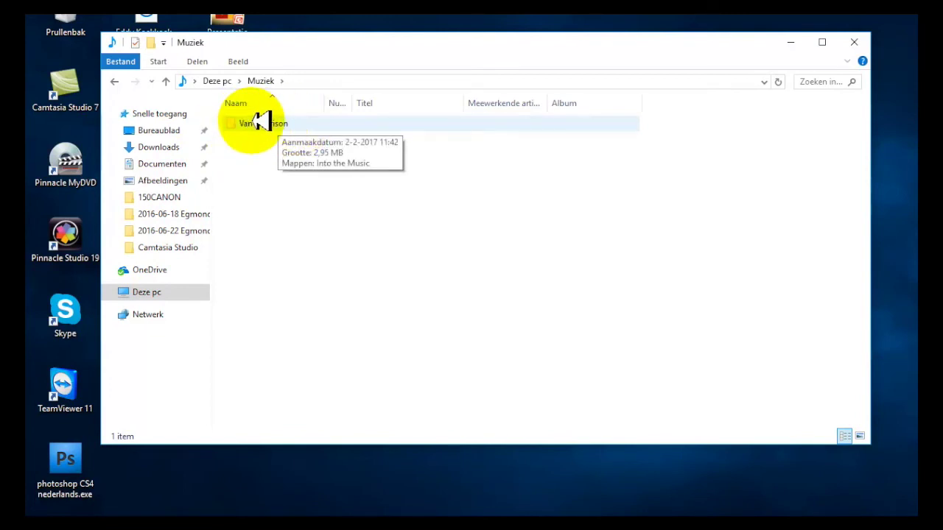
pyautogui.doubleClick(261, 122)
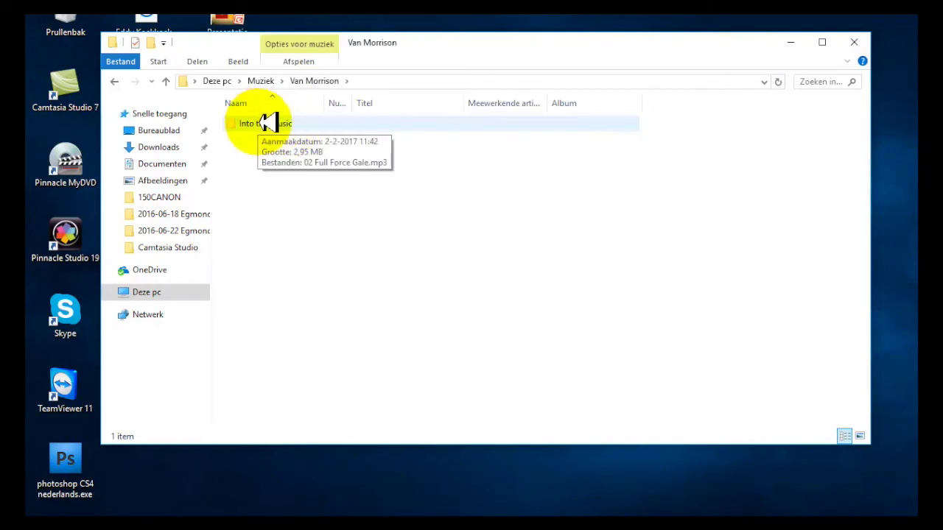
pyautogui.doubleClick(263, 123)
pyautogui.click(270, 123)
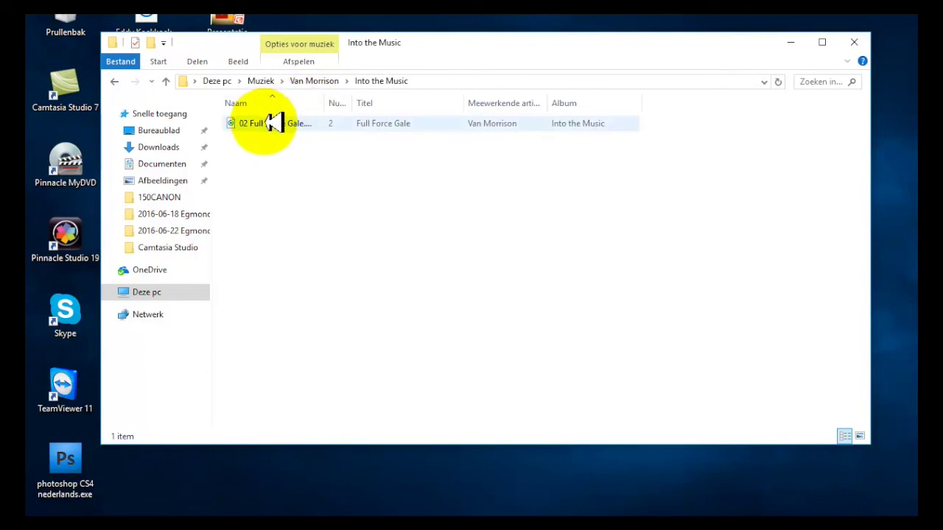